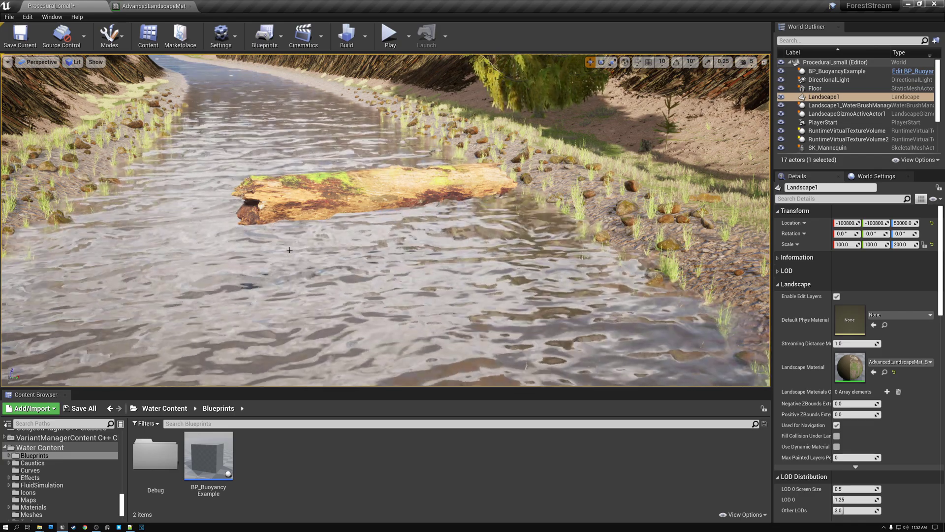
Filter the folder tree by 'water' and open the Water Content Blueprints folder
{"action": "left_click_drag", "start_coordinate": [348, 265], "coordinate": [346, 224]}
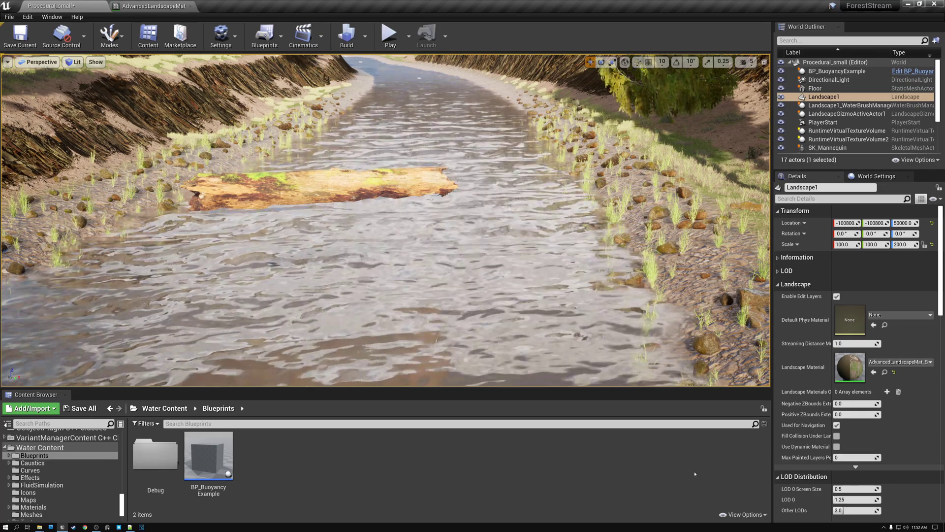
{"action": "left_click", "coordinate": [737, 515]}
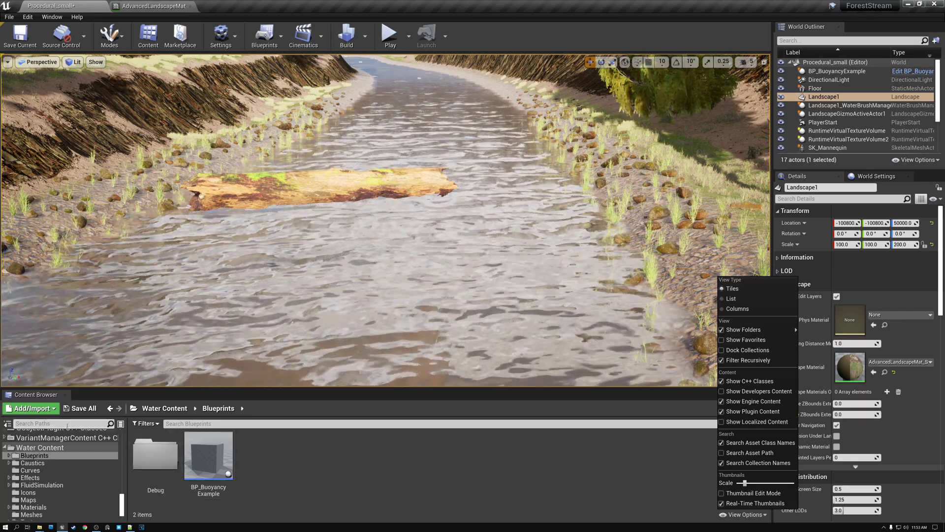
{"action": "left_click", "coordinate": [64, 423]}
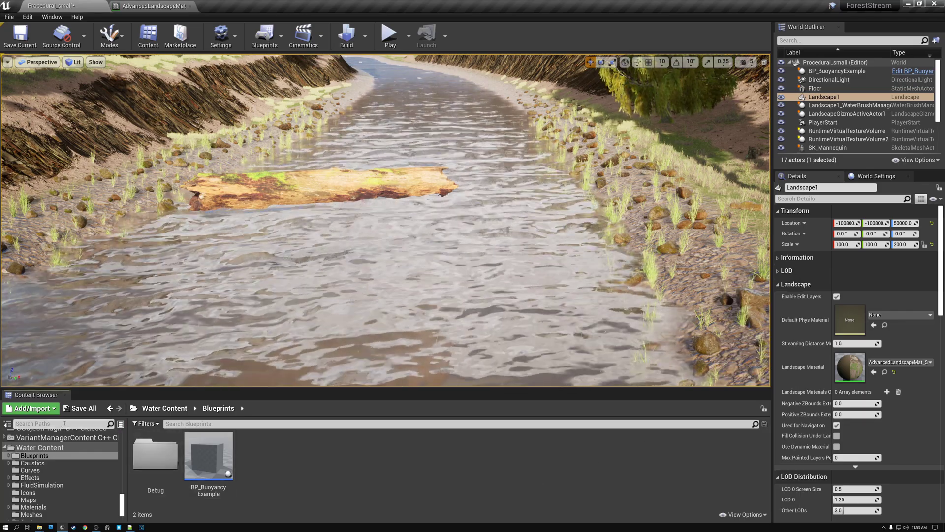
{"action": "type", "text": "water"}
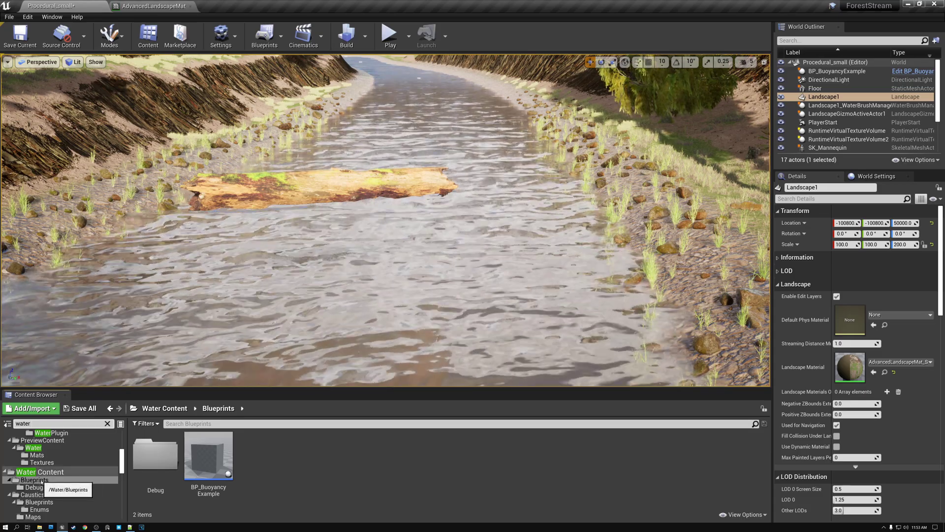
{"action": "left_click", "coordinate": [34, 481]}
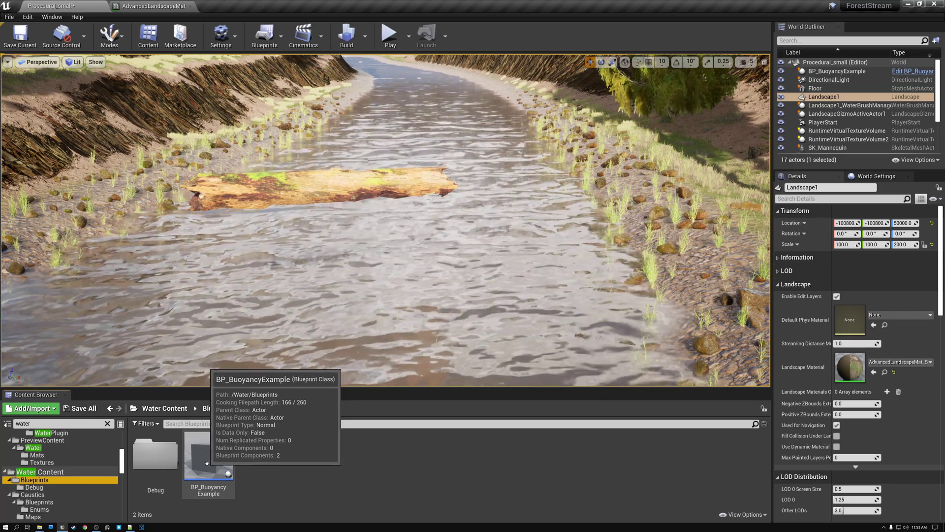
Place a BP_BuoyancyExample actor in the river, raise it slightly above the water, and play
{"action": "left_click_drag", "start_coordinate": [207, 463], "coordinate": [454, 320]}
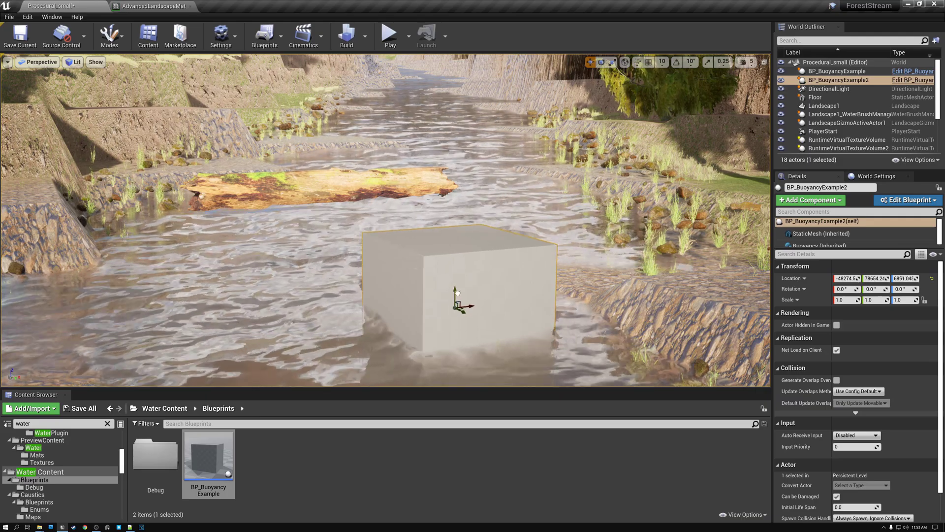
{"action": "right_click_drag", "start_coordinate": [457, 281], "coordinate": [416, 207]}
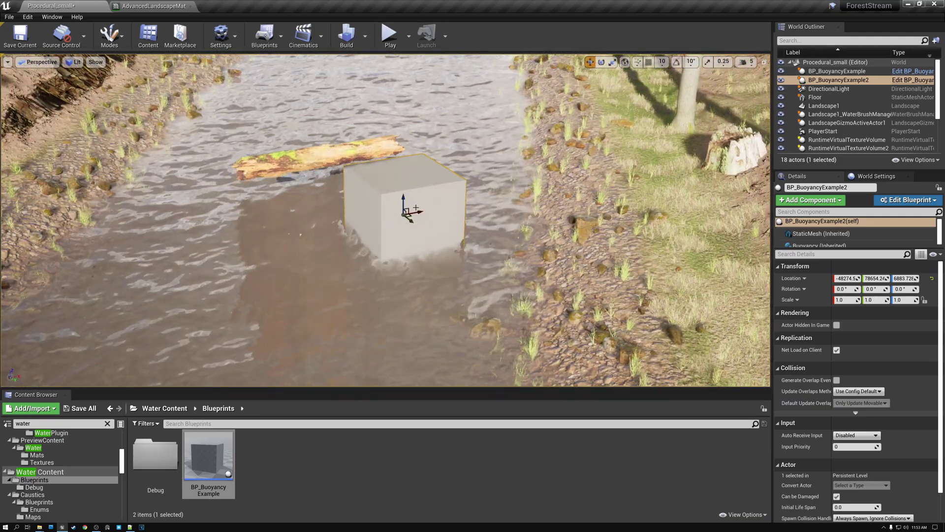
{"action": "left_click_drag", "start_coordinate": [403, 201], "coordinate": [292, 209]}
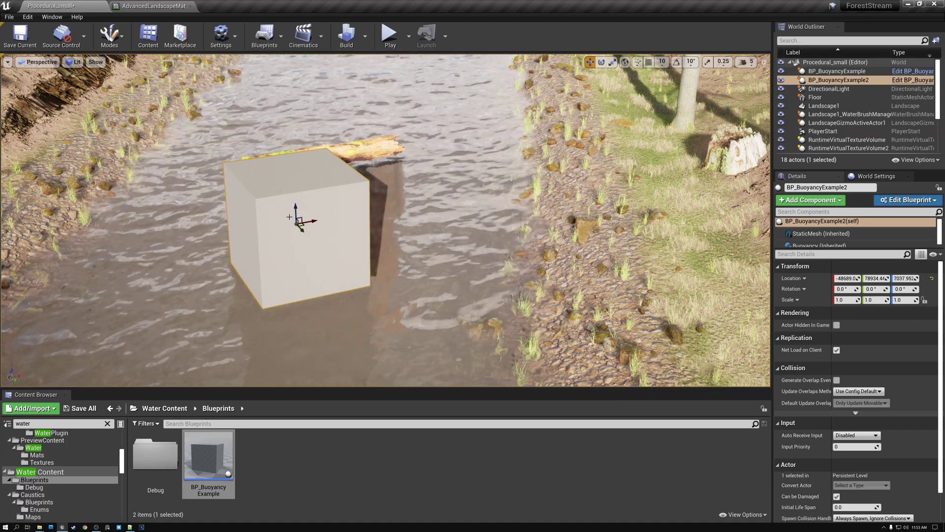
{"action": "left_click", "coordinate": [390, 36]}
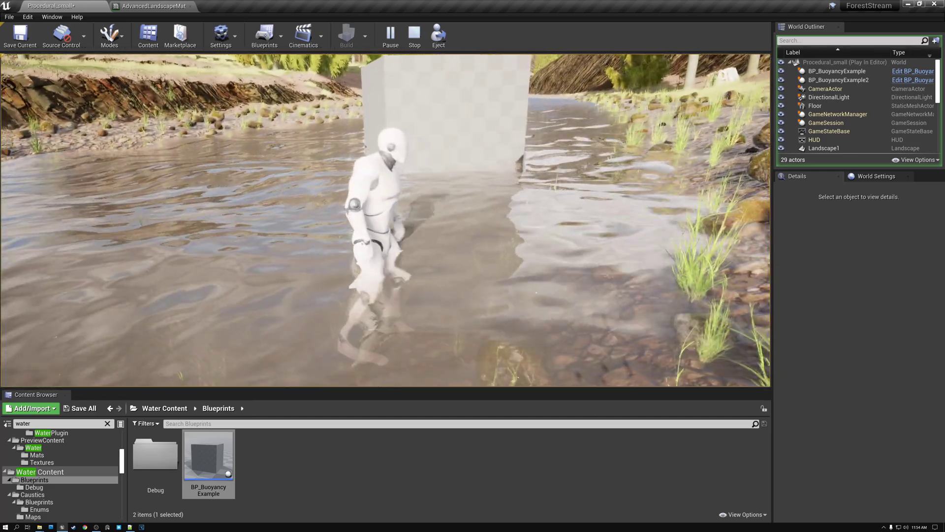
{"action": "key", "text": "w"}
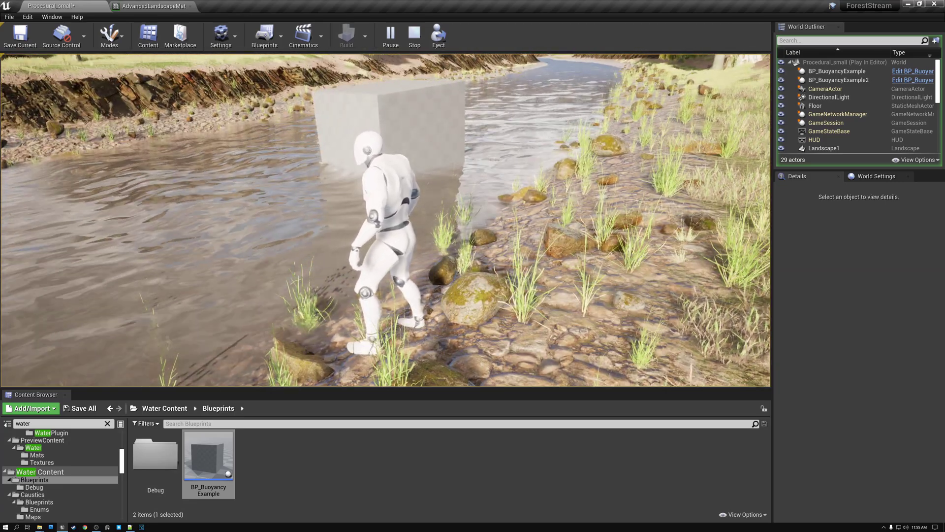
{"action": "key", "text": "Escape"}
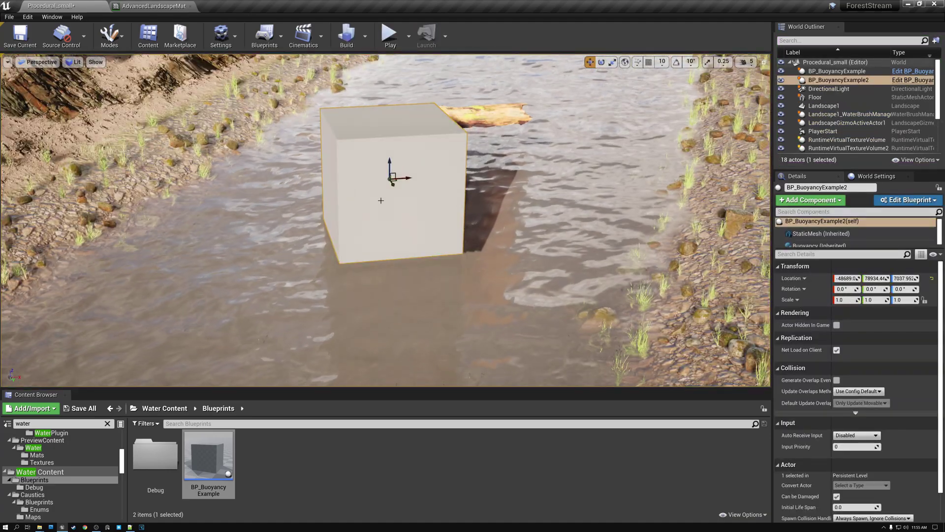
Enlarge the Details panel and show the cube's StaticMesh (Inherited) component set to EditorCube
{"action": "left_click_drag", "start_coordinate": [817, 169], "coordinate": [817, 116]}
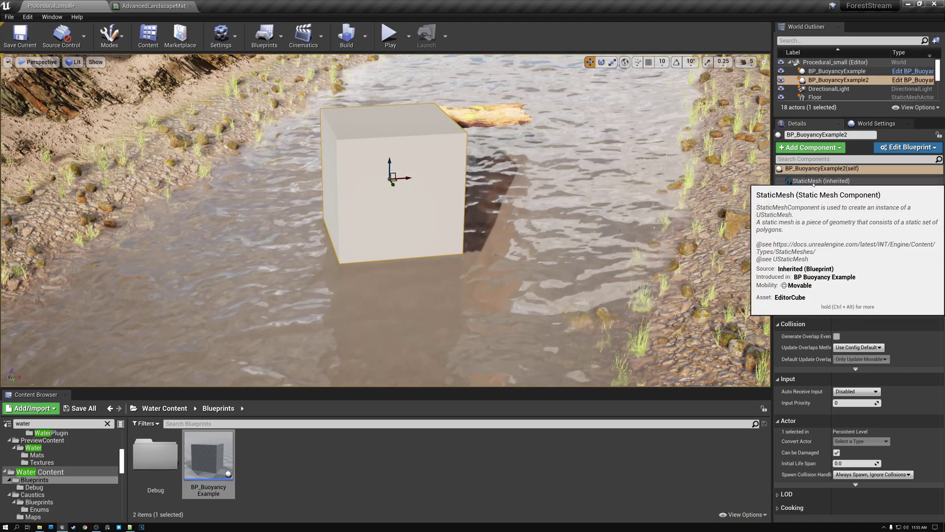
{"action": "left_click", "coordinate": [809, 181]}
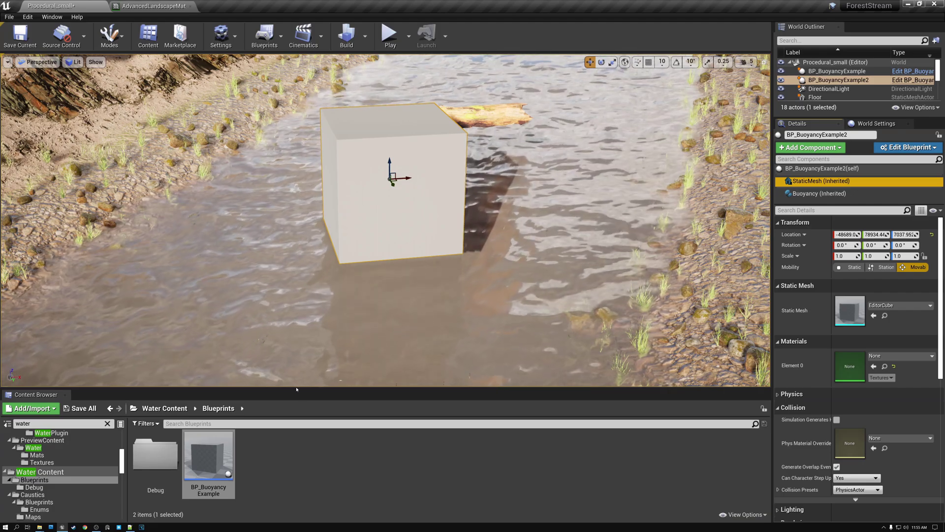
Clear the water filter and open the Megascans > 3D_Assets > Mossy_Tree_Log_01 folder
{"action": "left_click_drag", "start_coordinate": [298, 388], "coordinate": [308, 302]}
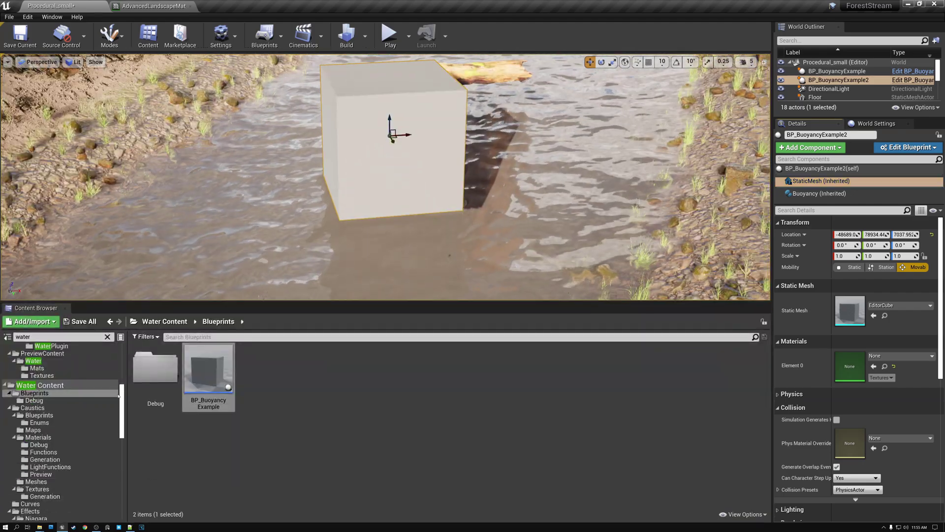
{"action": "scroll", "coordinate": [74, 443], "scroll_direction": "up", "scroll_amount": 6}
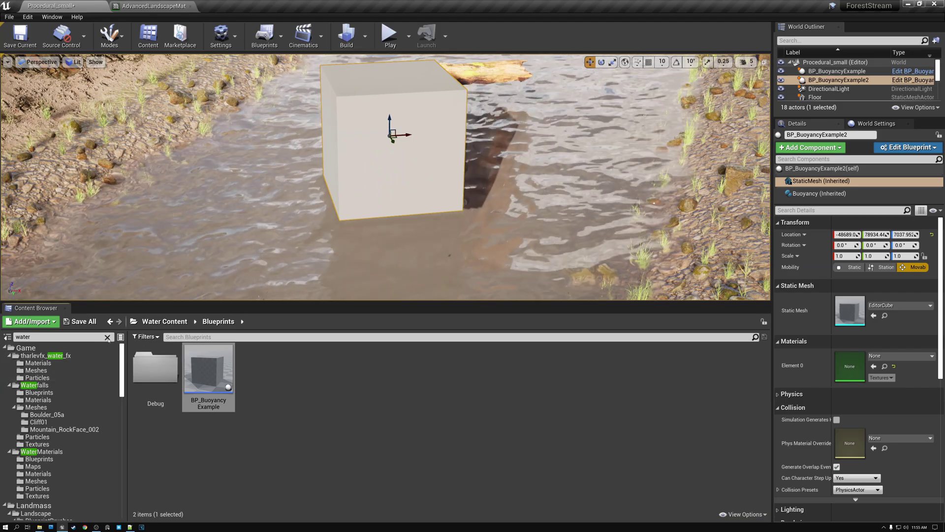
{"action": "left_click", "coordinate": [108, 337]}
{"action": "scroll", "coordinate": [60, 418], "scroll_direction": "up", "scroll_amount": 3}
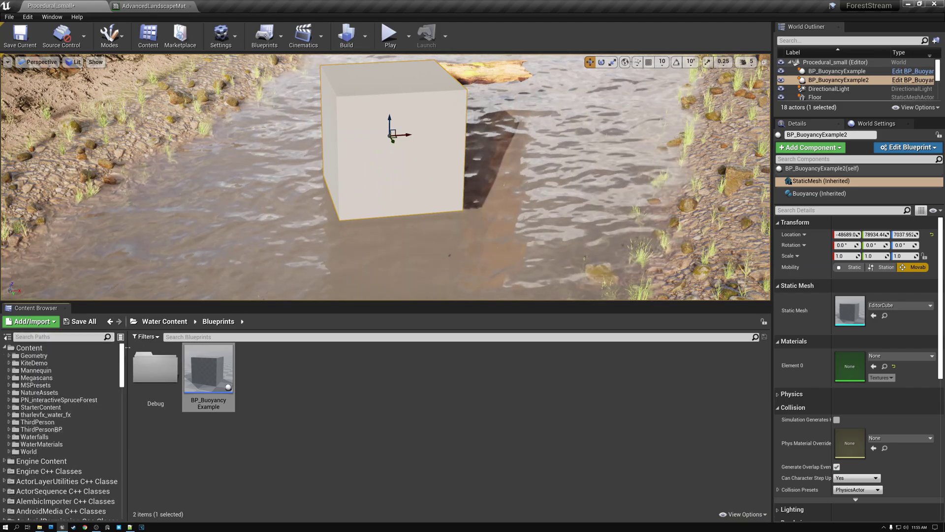
{"action": "left_click", "coordinate": [9, 377]}
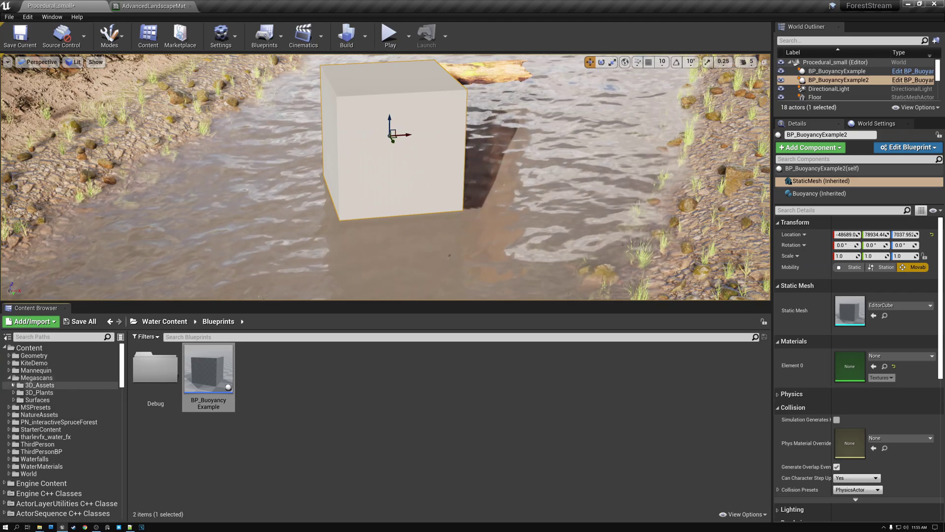
{"action": "left_click", "coordinate": [13, 386]}
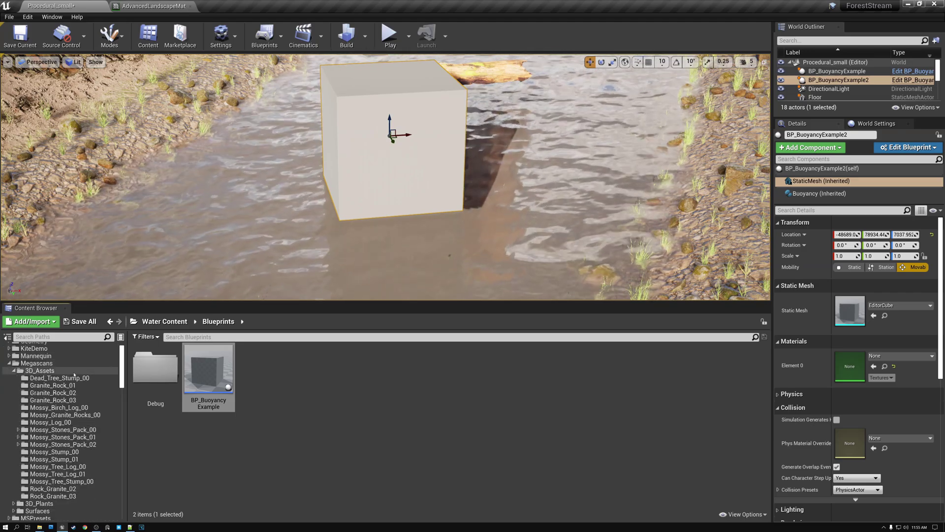
{"action": "scroll", "coordinate": [54, 381], "scroll_direction": "down", "scroll_amount": 2}
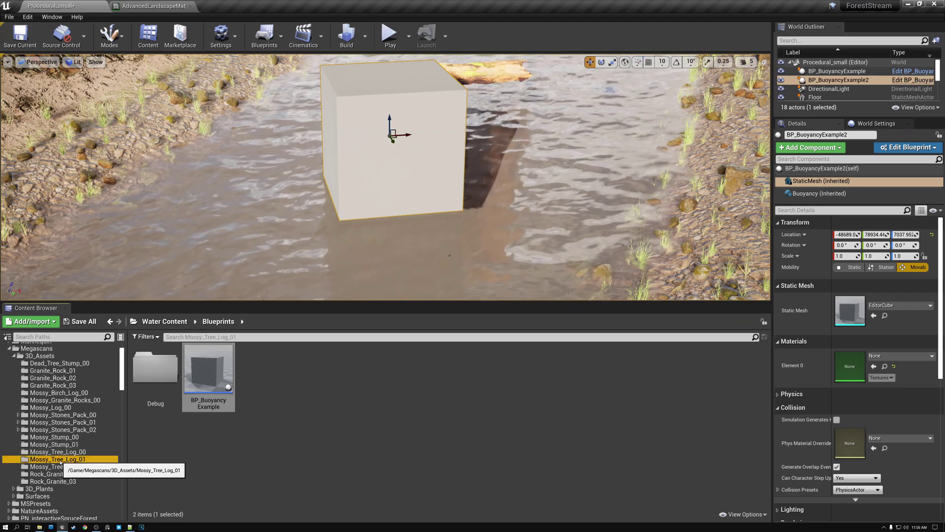
{"action": "mouse_move", "coordinate": [365, 375]}
{"action": "left_click_drag", "start_coordinate": [365, 375], "coordinate": [846, 312]}
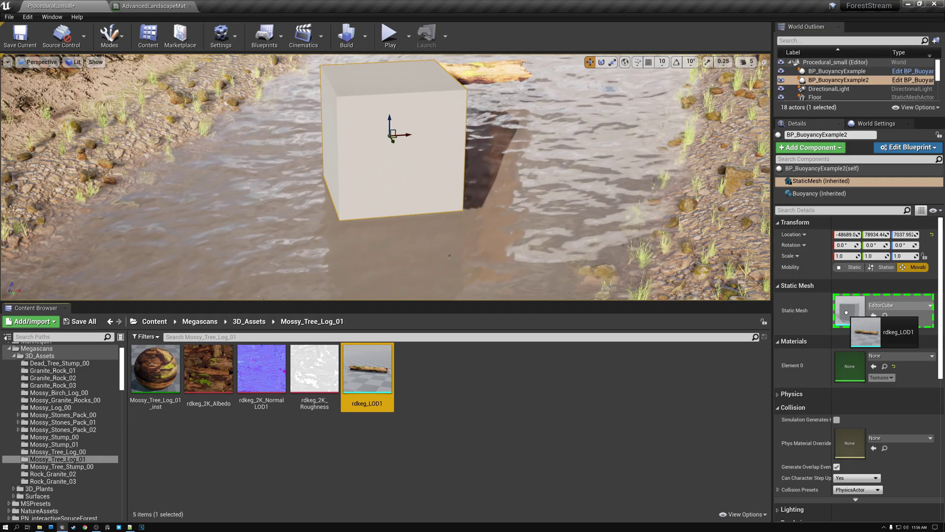
Swap the cube's mesh for the rdkeg_LOD1 mossy log and save the Procedural_small level
{"action": "left_click_drag", "start_coordinate": [847, 312], "coordinate": [847, 315]}
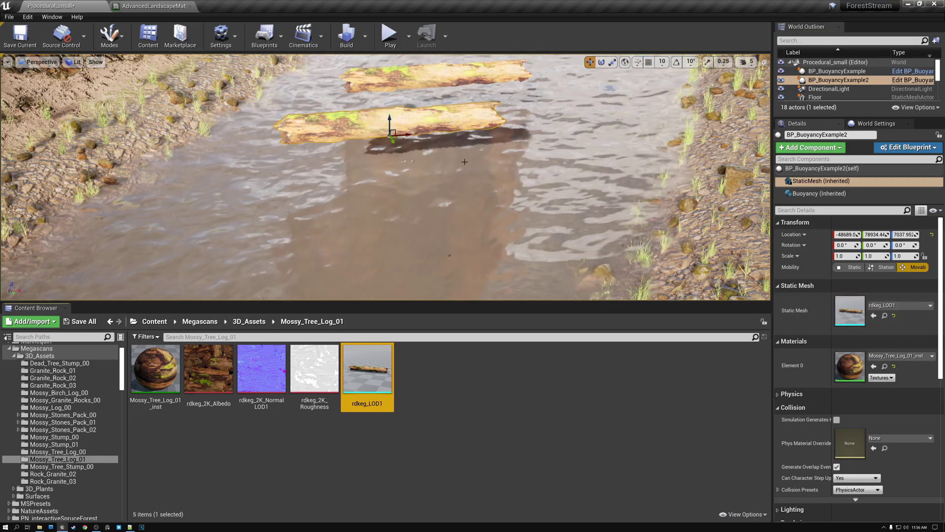
{"action": "mouse_move", "coordinate": [638, 217]}
{"action": "right_mouse_down"}
{"action": "mouse_move", "coordinate": [634, 182]}
{"action": "mouse_move", "coordinate": [635, 204]}
{"action": "right_mouse_up"}
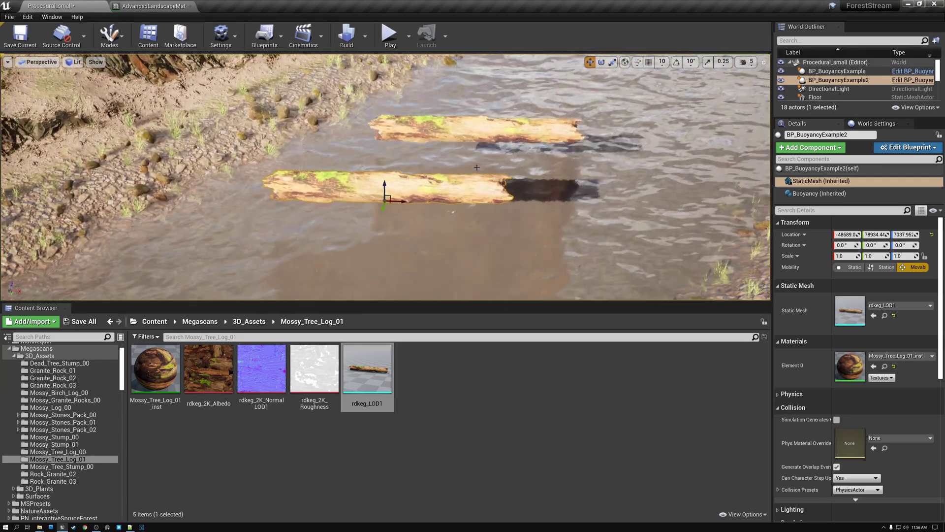
{"action": "mouse_move", "coordinate": [369, 378]}
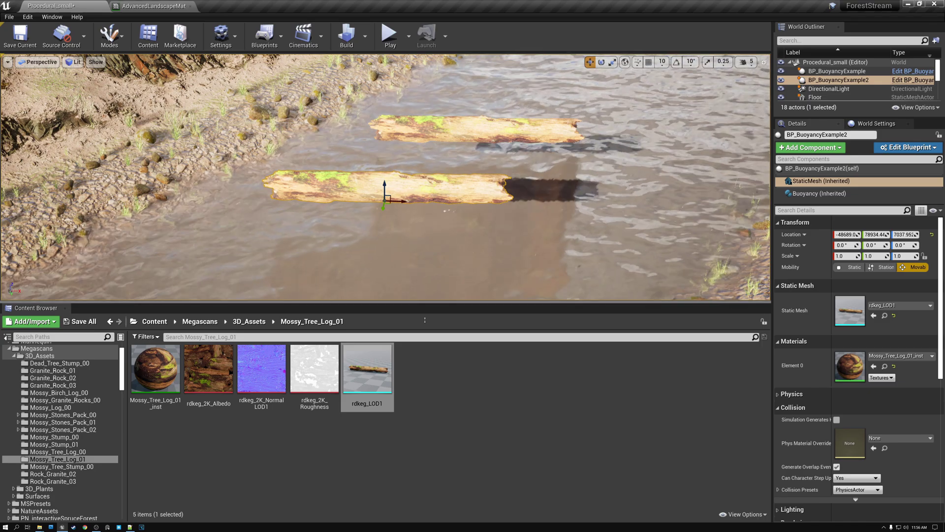
{"action": "left_click_drag", "start_coordinate": [427, 308], "coordinate": [427, 404]}
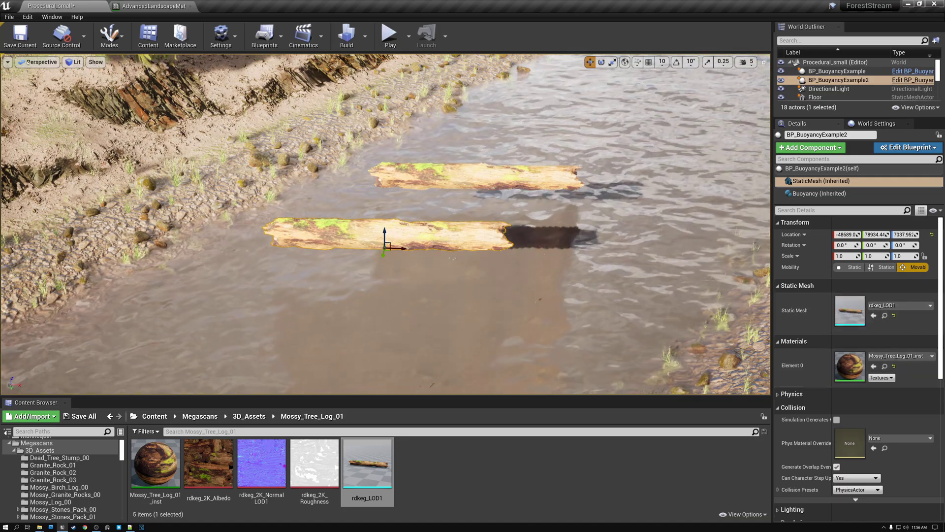
{"action": "left_click", "coordinate": [20, 36]}
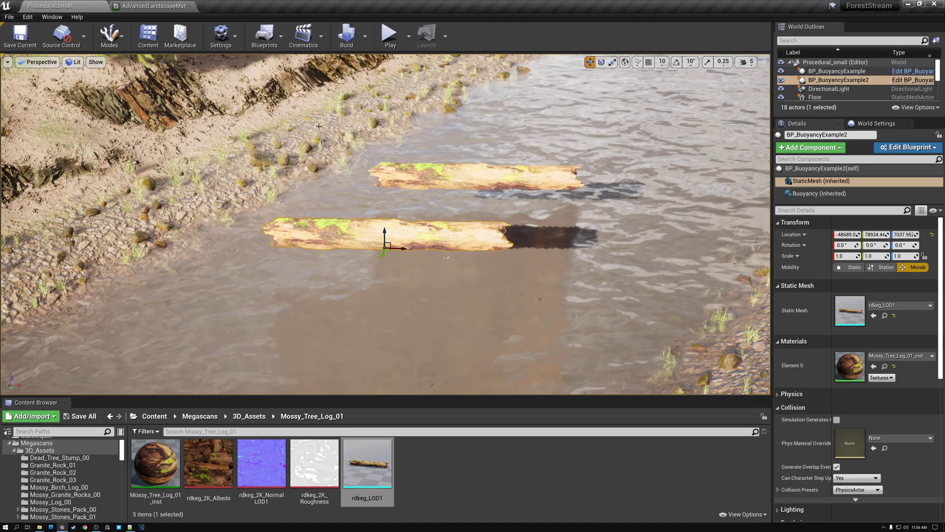
Play the level and walk the character forward through the river beside the floating log
{"action": "left_click", "coordinate": [388, 37]}
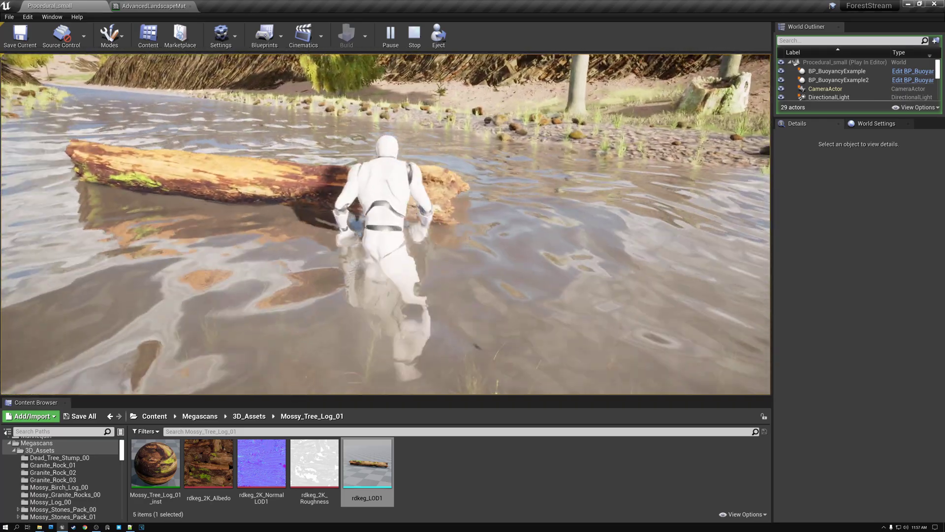
{"action": "key", "text": "w"}
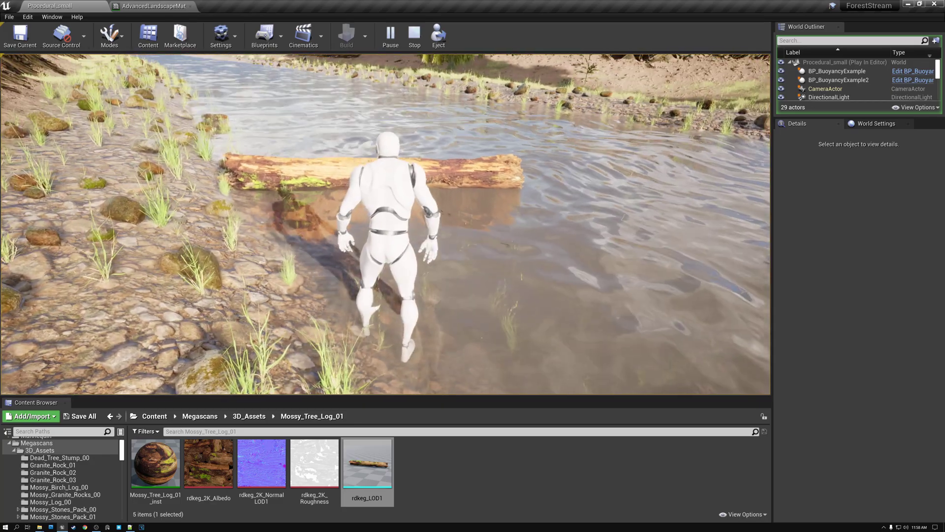
{"action": "key", "text": "w"}
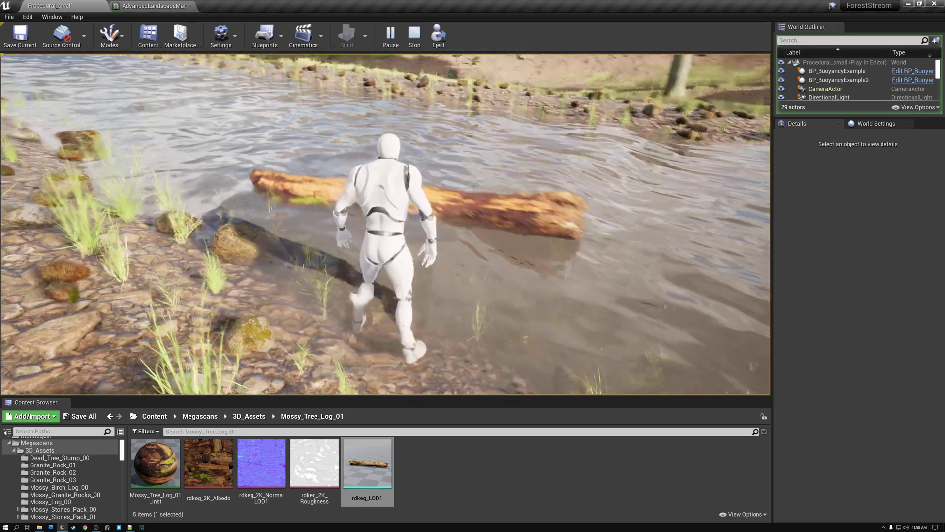
{"action": "key", "text": "w"}
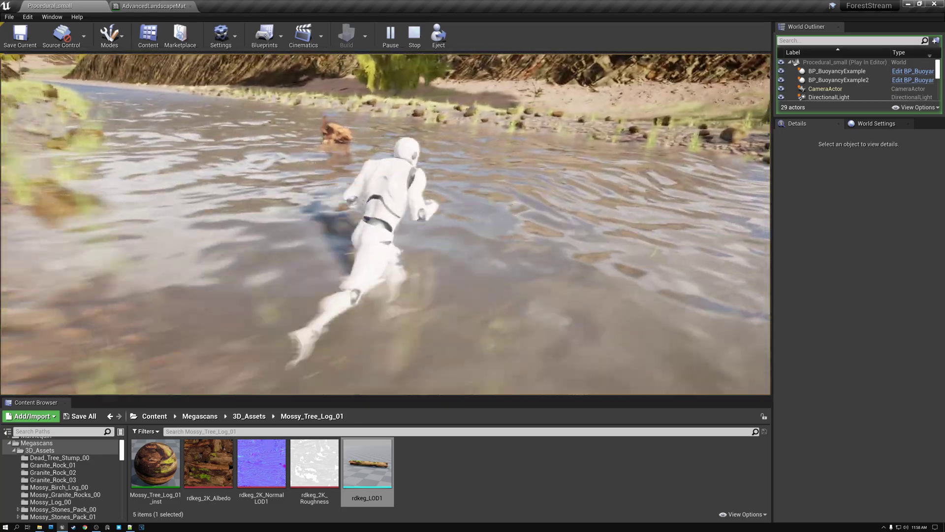
{"action": "key", "text": "w"}
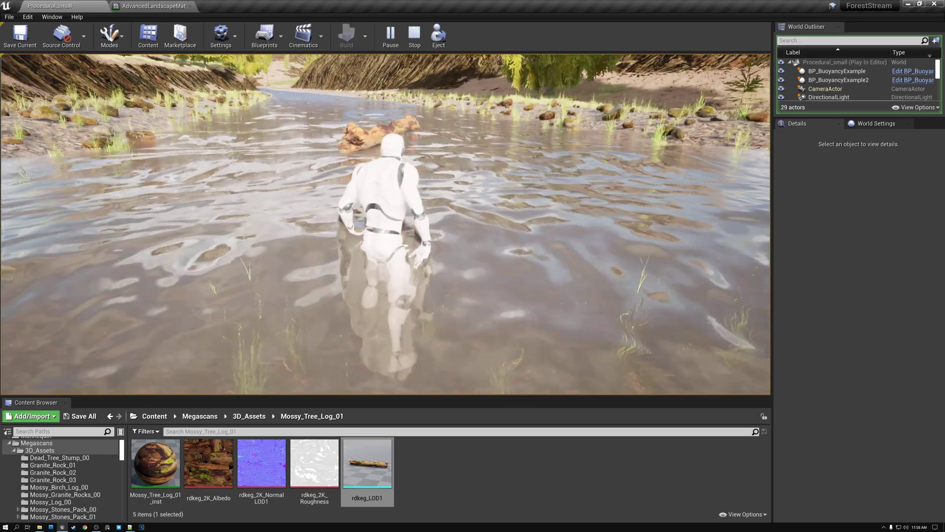
{"action": "key", "text": "w"}
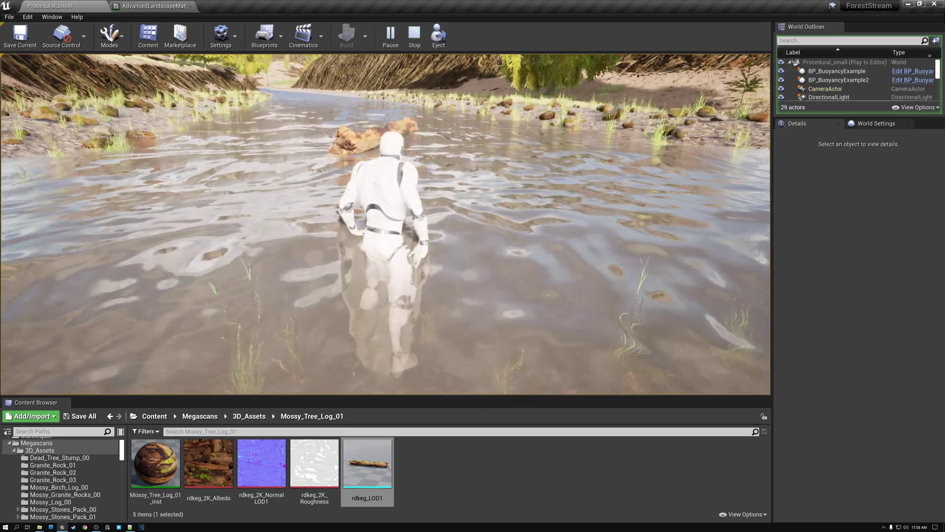